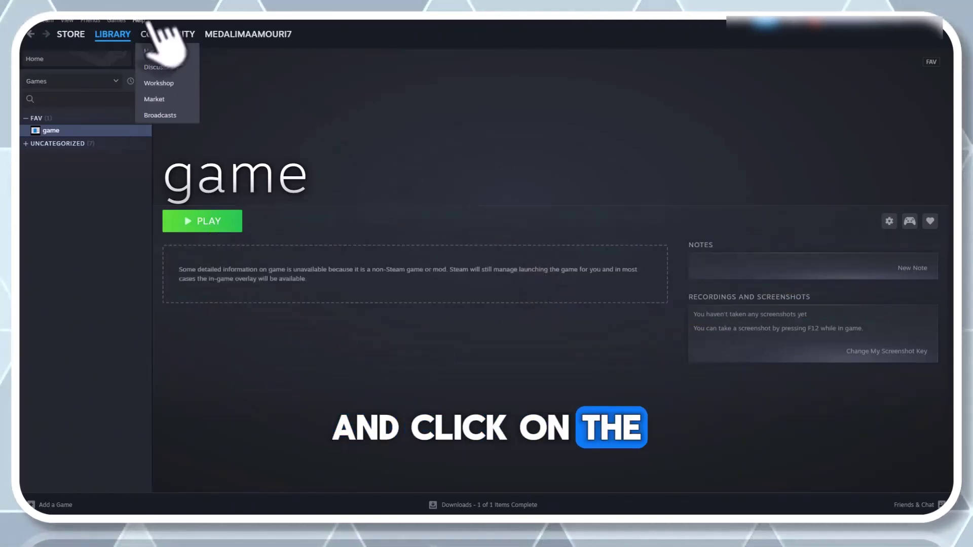
Open Steam's Settings window from the Steam client menu.
left_click(42, 22)
left_click(43, 117)
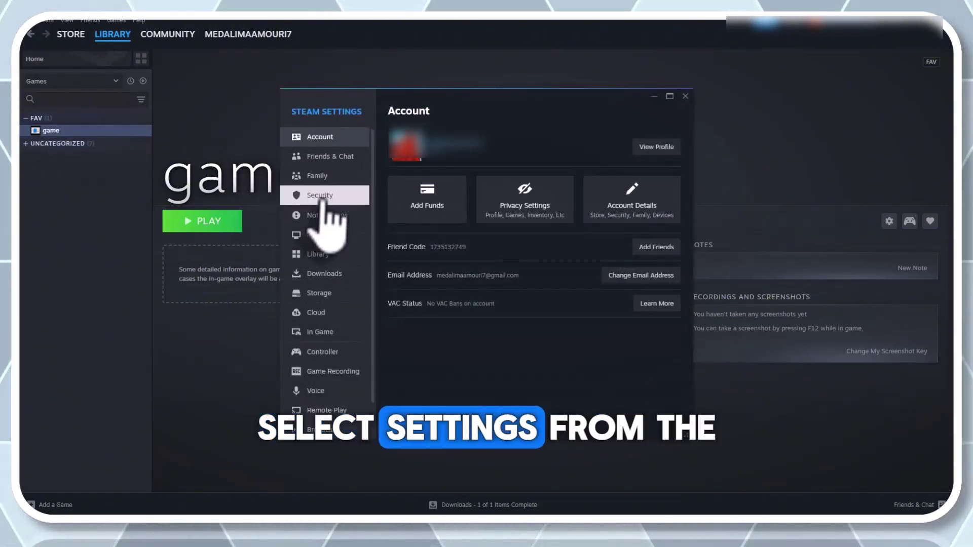
Enable Steam Input for Xbox and Switch Pro controllers, keep PlayStation support for unsupported games, then close Settings.
left_click(350, 354)
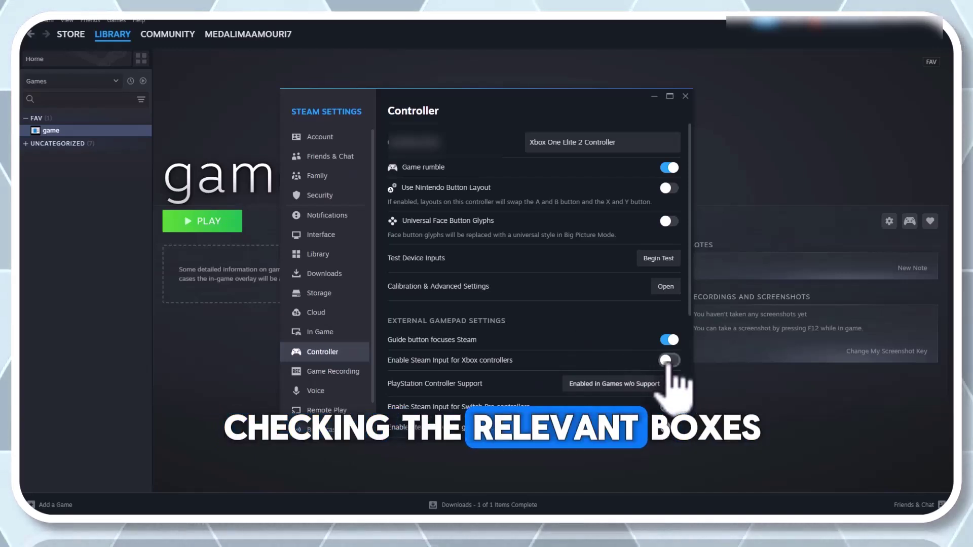
left_click(669, 361)
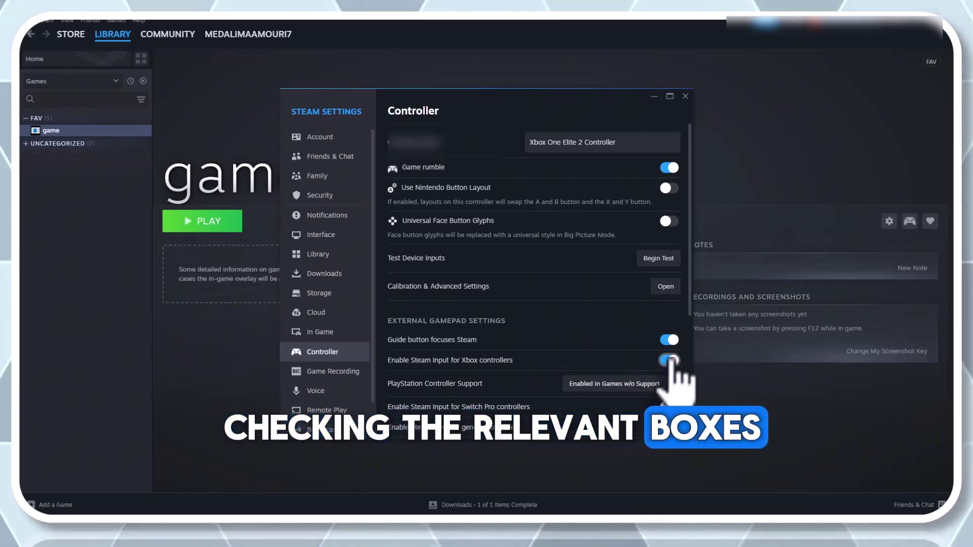
left_click(659, 387)
left_click(658, 386)
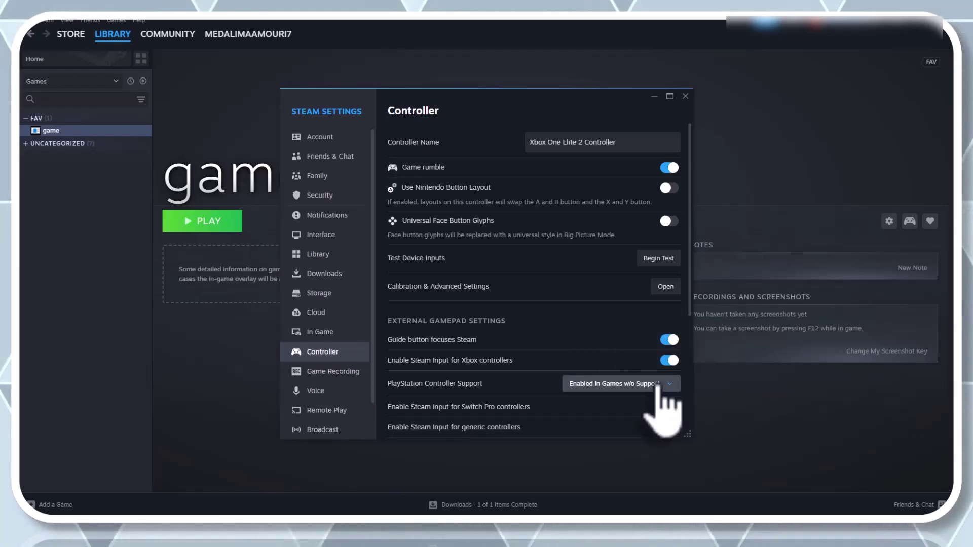
left_click(667, 407)
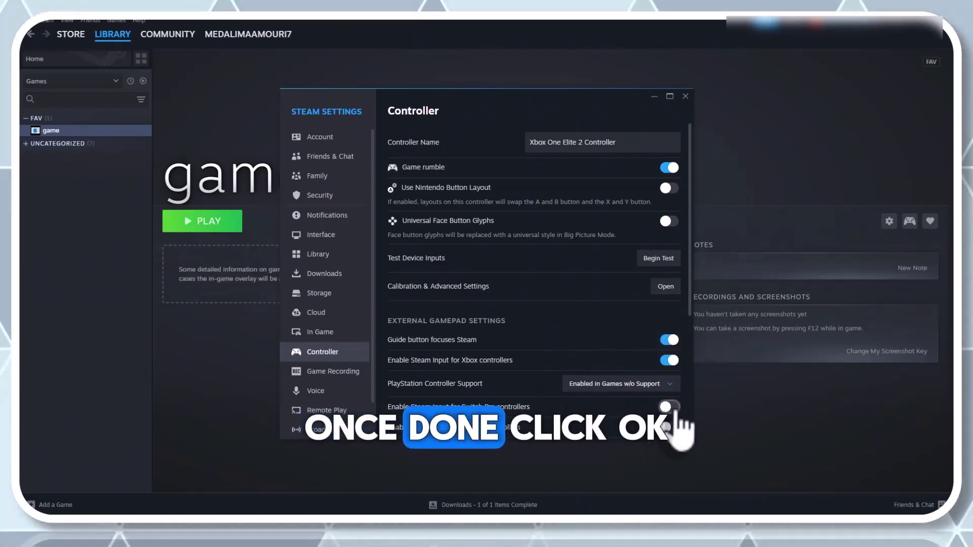
scroll(578, 365, "down", 2)
scroll(576, 304, "down", 1)
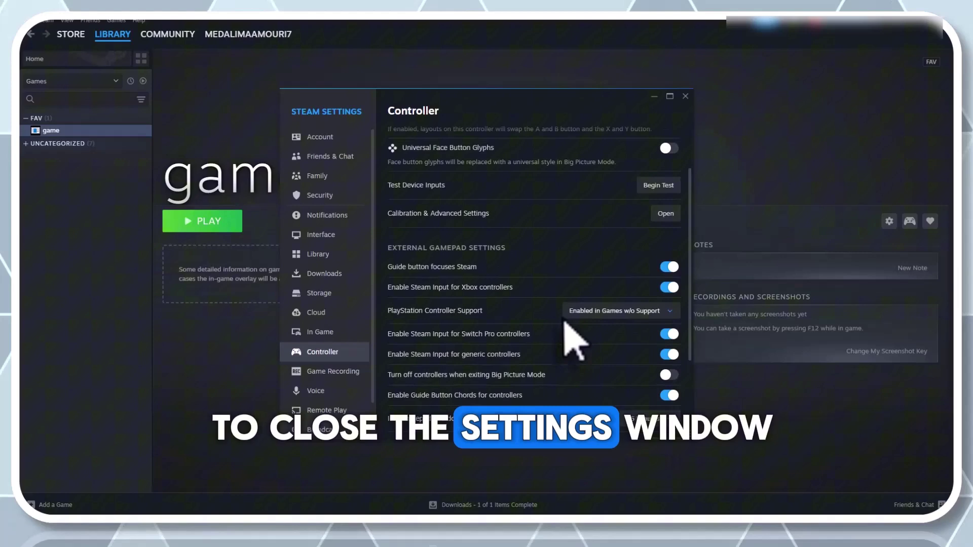
scroll(575, 304, "up", 3)
left_click(685, 97)
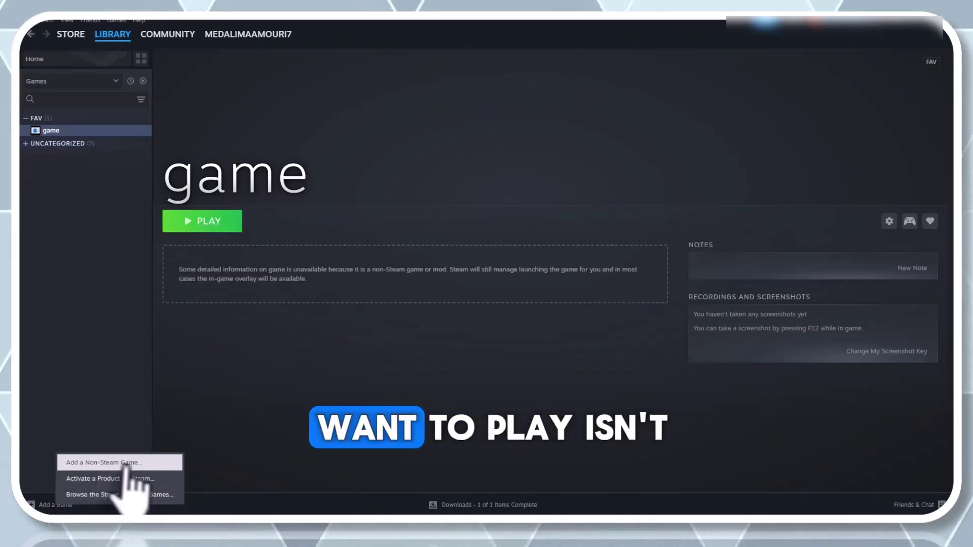
left_click(119, 467)
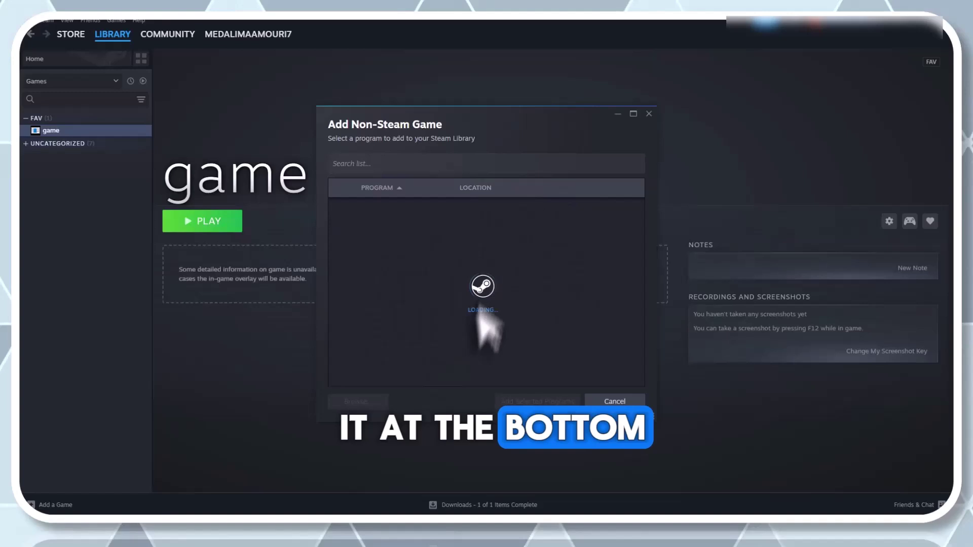
left_click(649, 113)
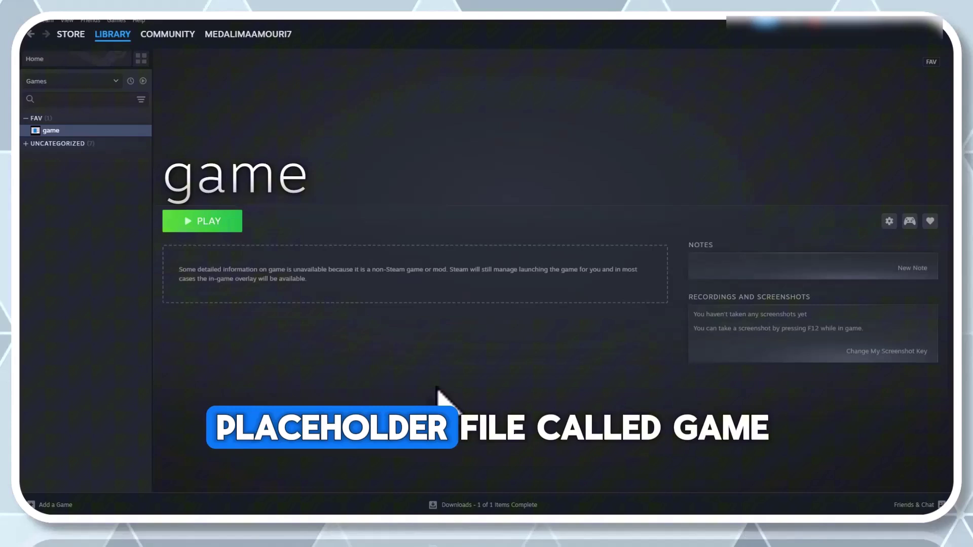
left_click(114, 35)
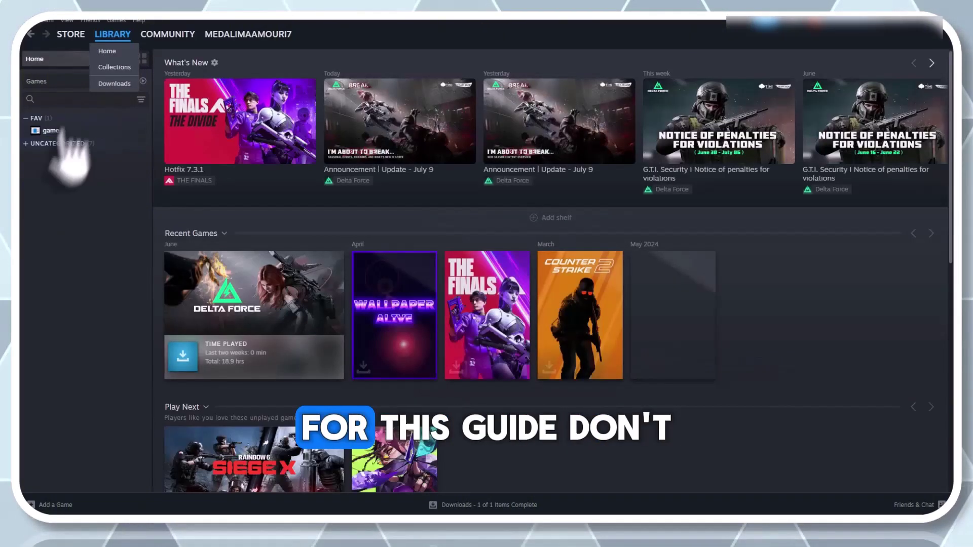
left_click(53, 133)
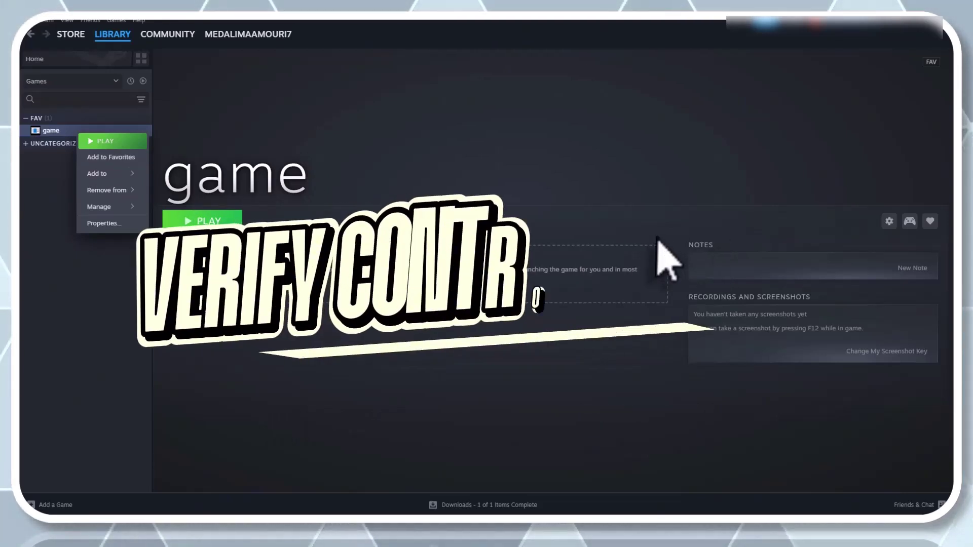
left_click(647, 254)
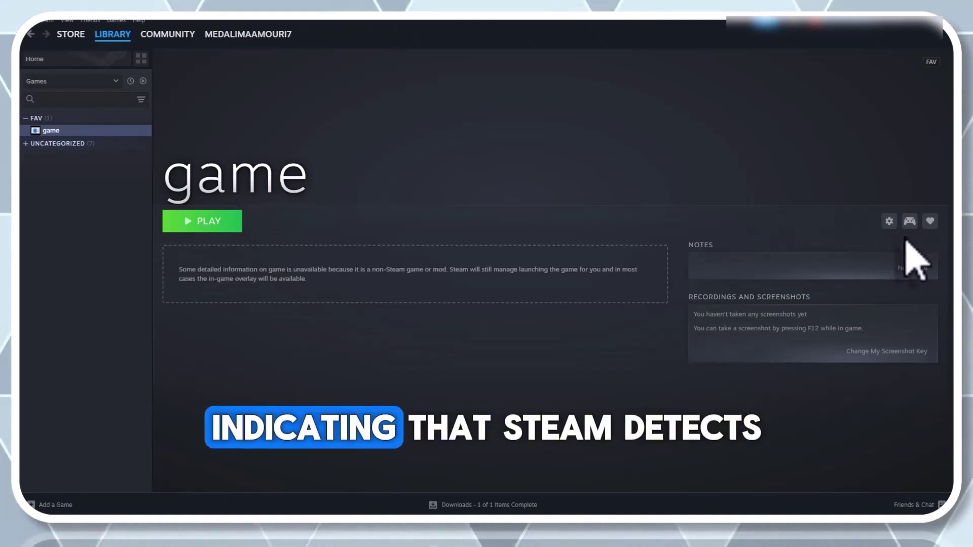
Open the game's controller layout past the Steam Input introduction and show the layout templates.
left_click(909, 222)
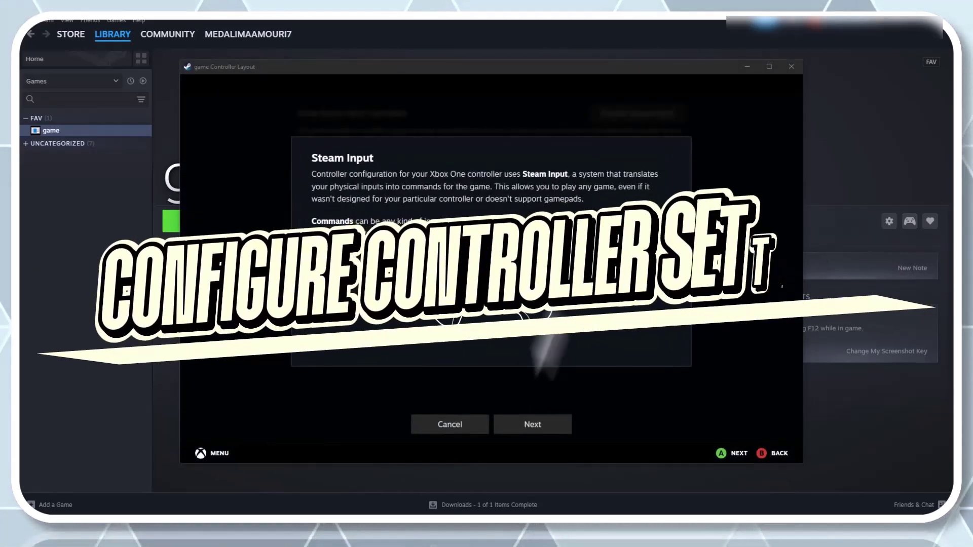
left_click(490, 425)
left_click(491, 199)
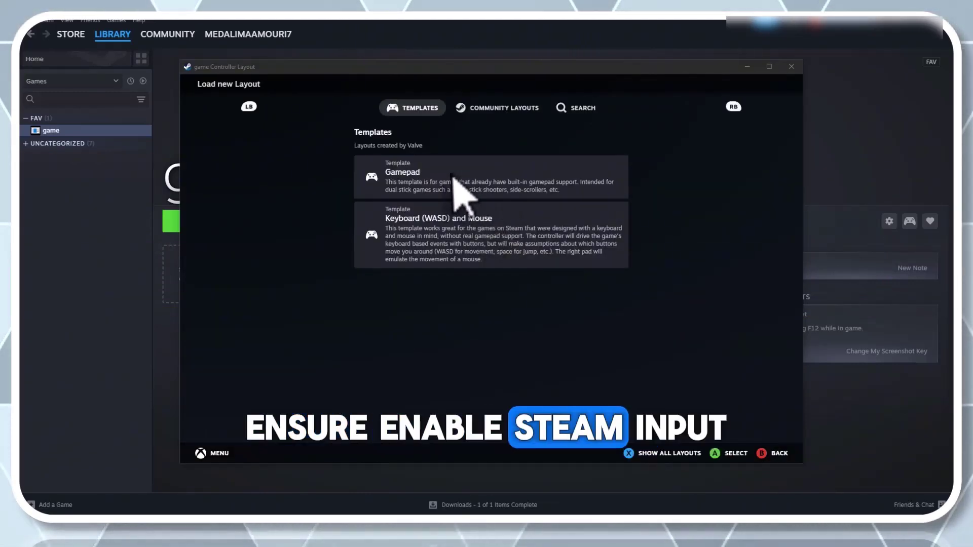
left_click(444, 177)
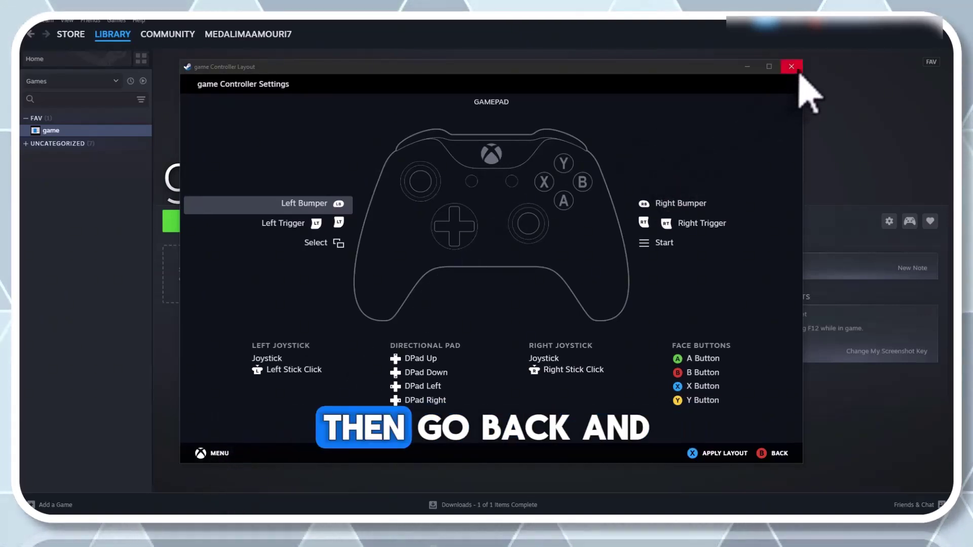
left_click(777, 453)
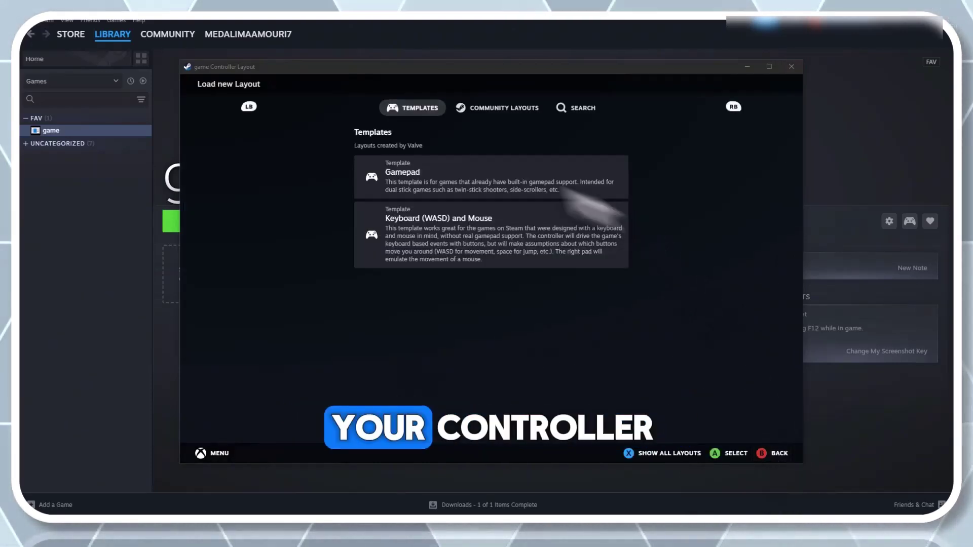